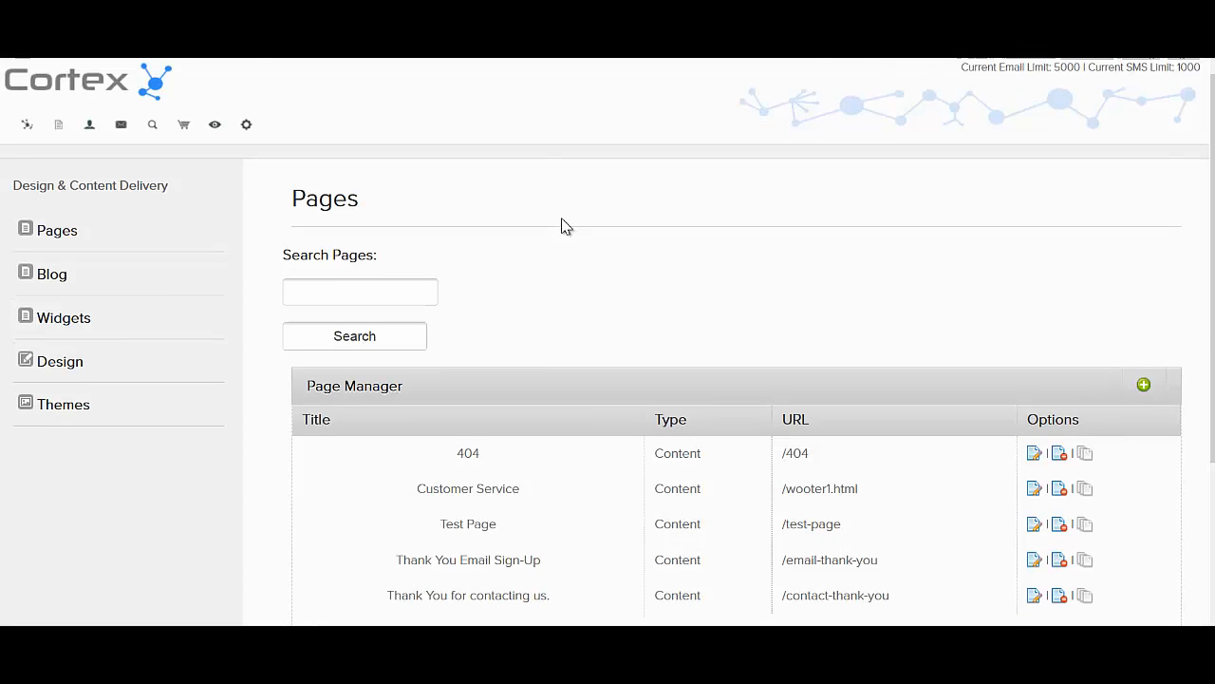
Step: Open the child pages of Test Page and start a new page there
scroll(570, 228, down, 3)
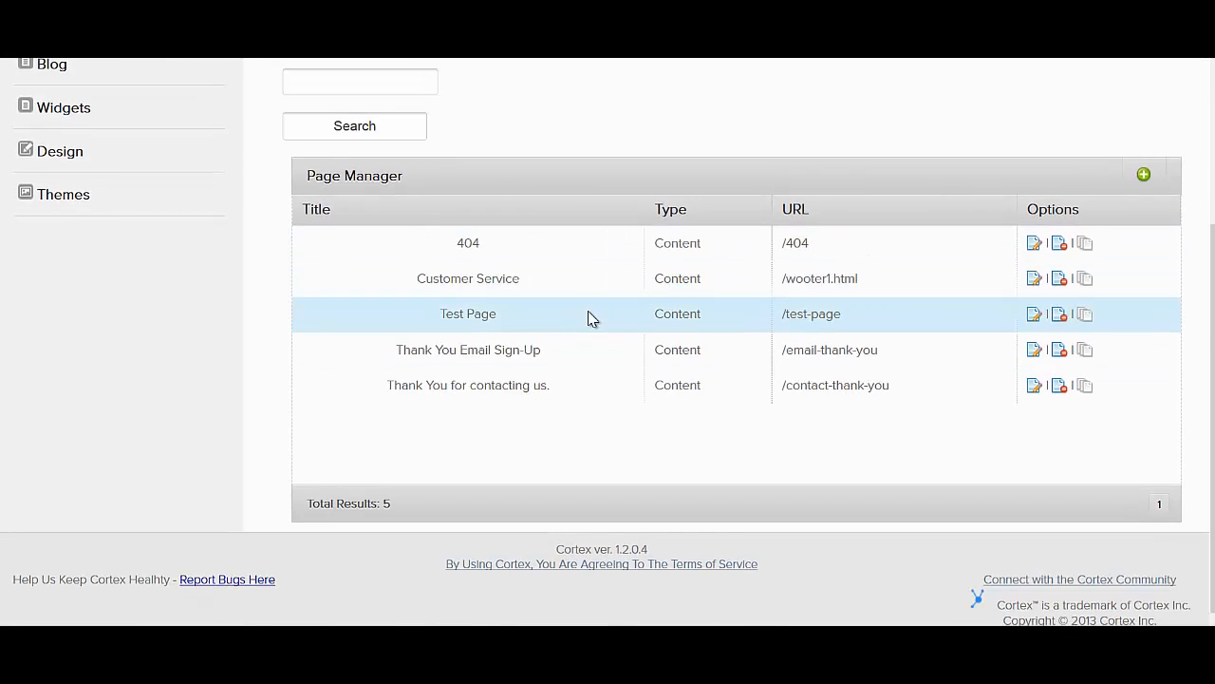
mouse_move(443, 315)
mouse_down()
mouse_move(495, 316)
mouse_move(460, 315)
mouse_up()
click(450, 315)
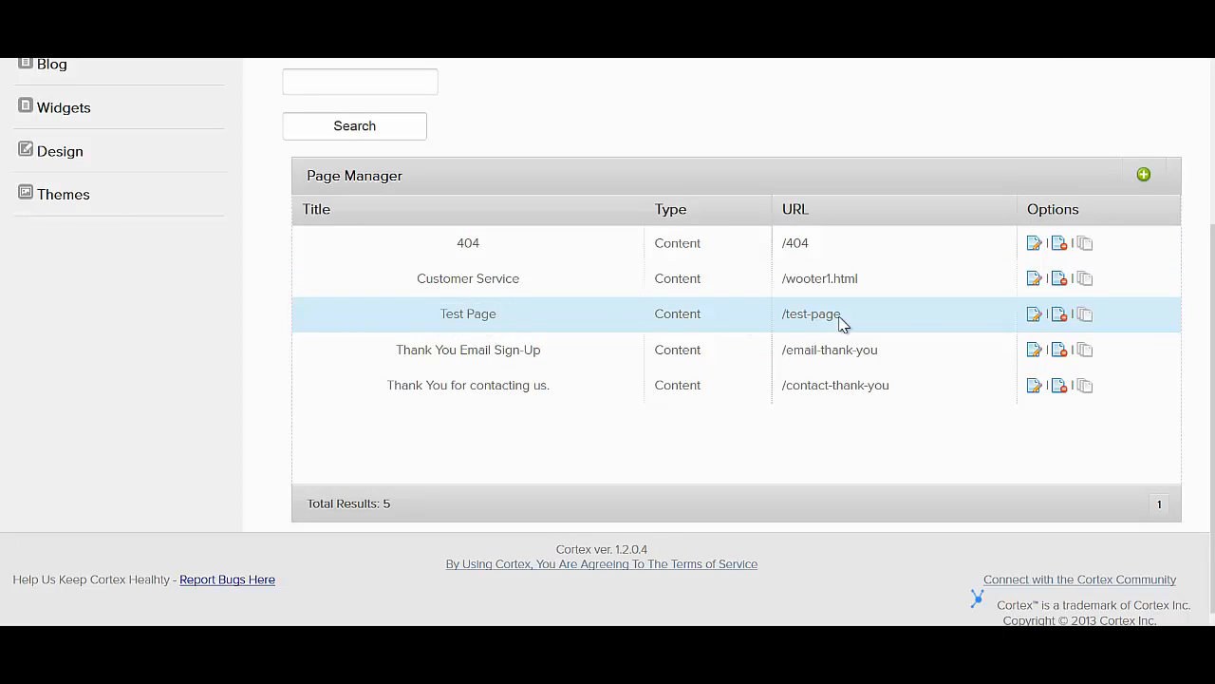
click(1085, 314)
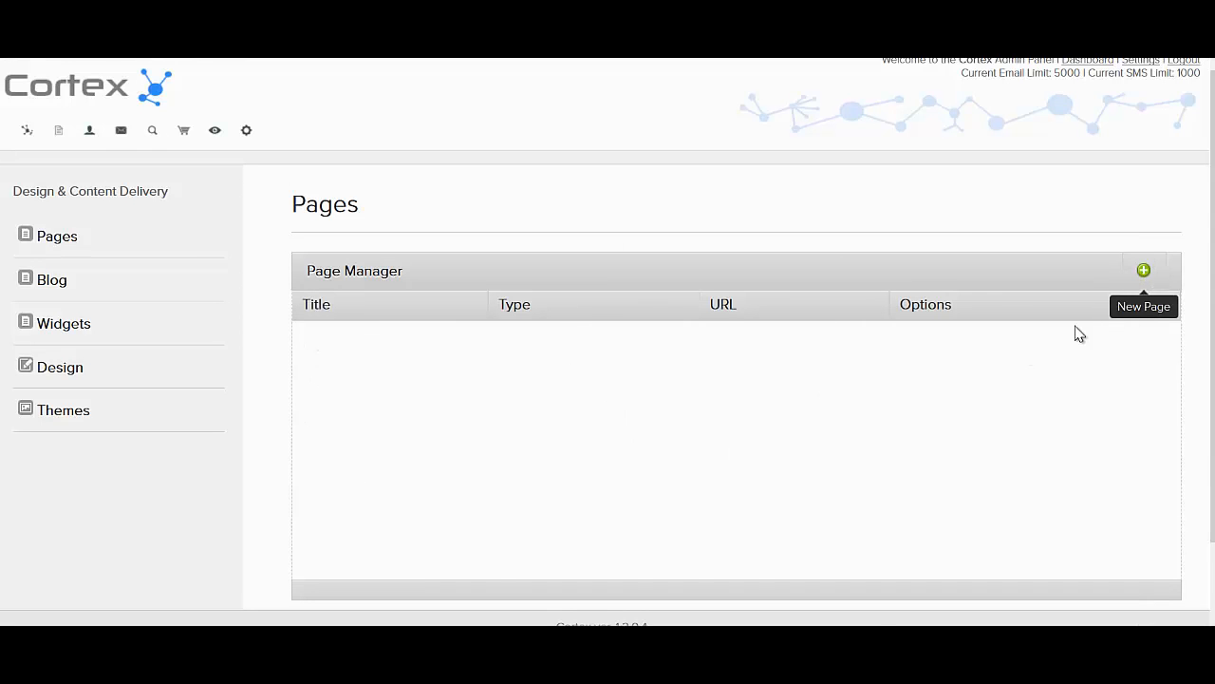
click(1143, 269)
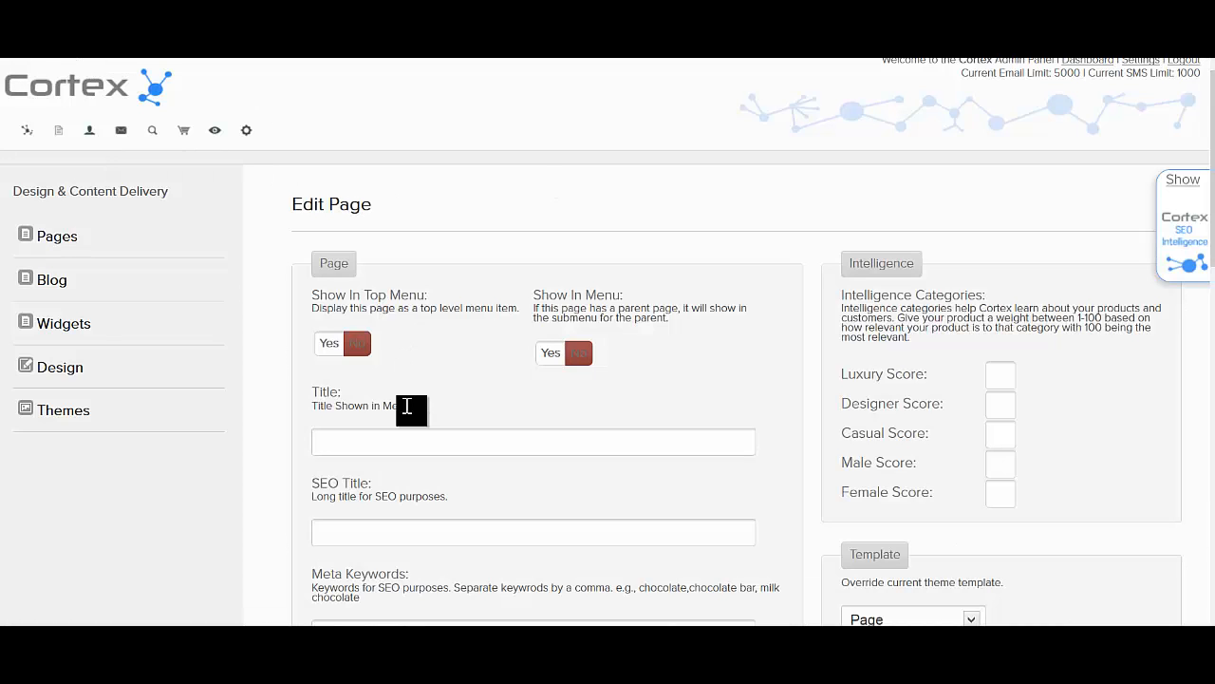
Step: Title the new child page "Test Child Page" and save it
scroll(406, 393, down, 2)
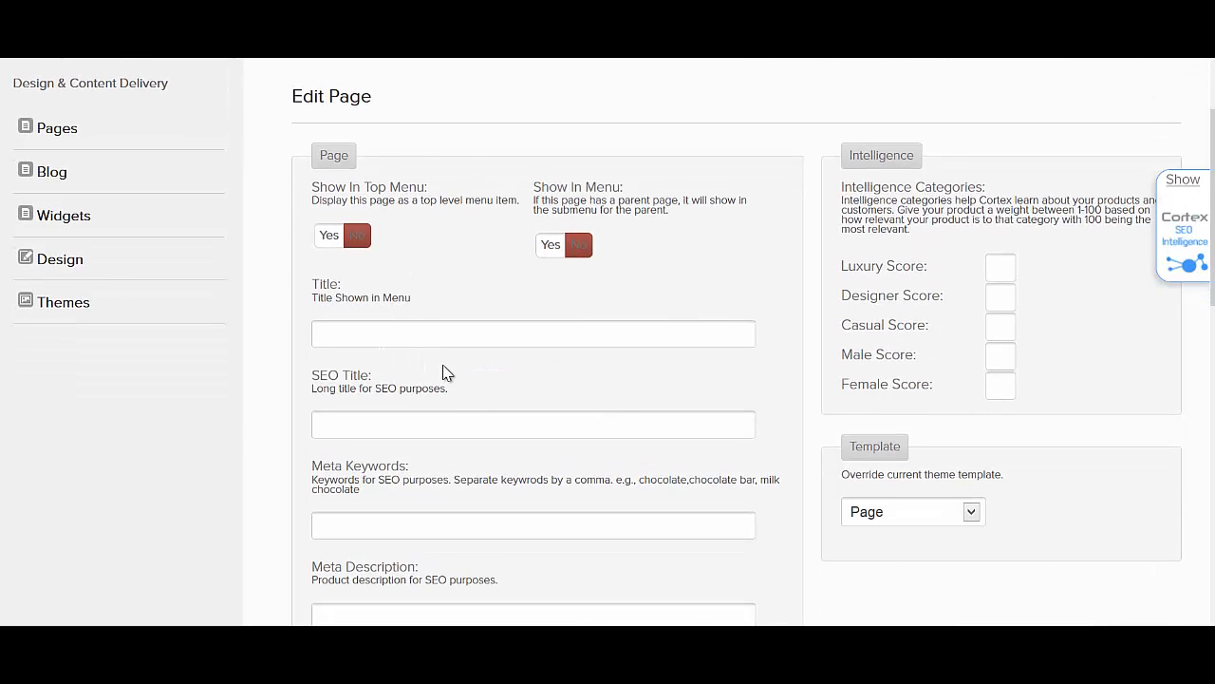
text(Test Child Page)
scroll(472, 367, down, 10)
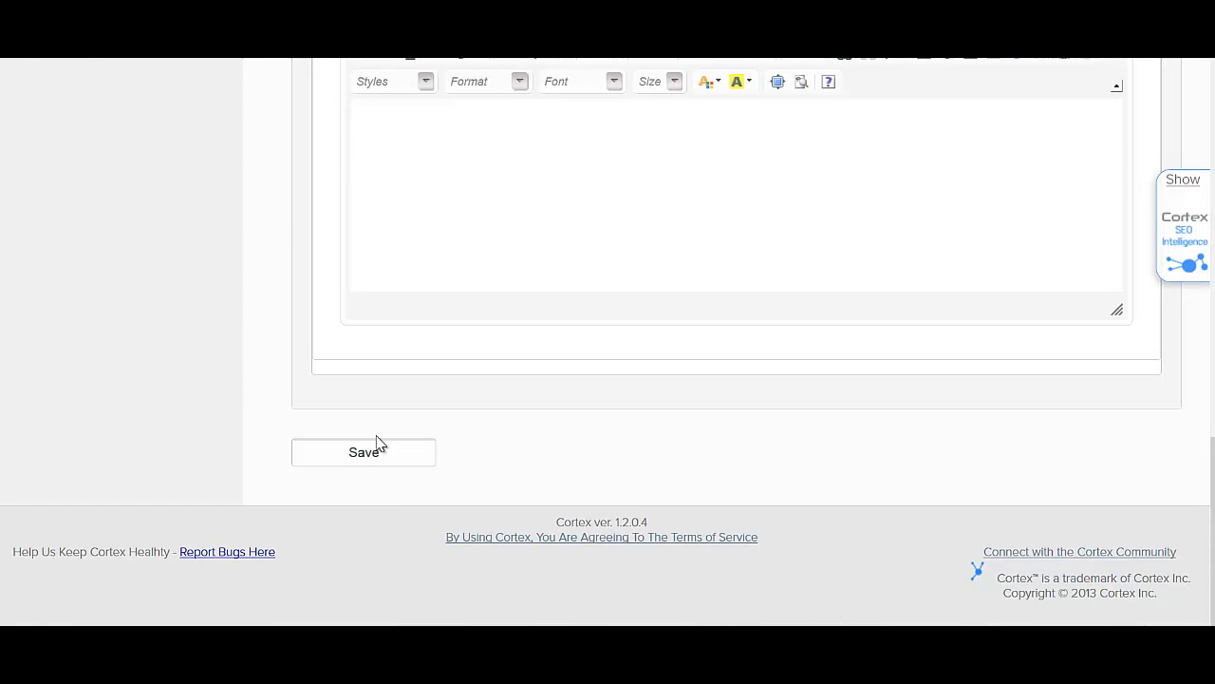
click(377, 454)
Step: Open the list of child pages under Test Page to check the saved child page
scroll(497, 432, down, 2)
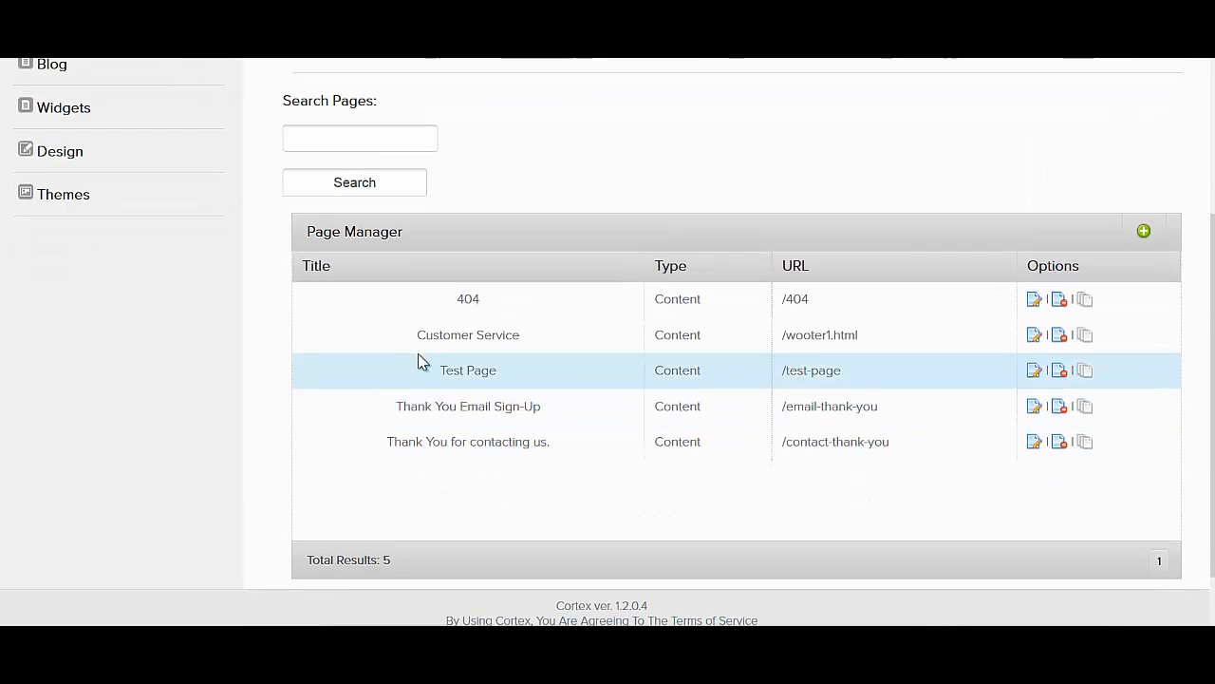
click(1085, 370)
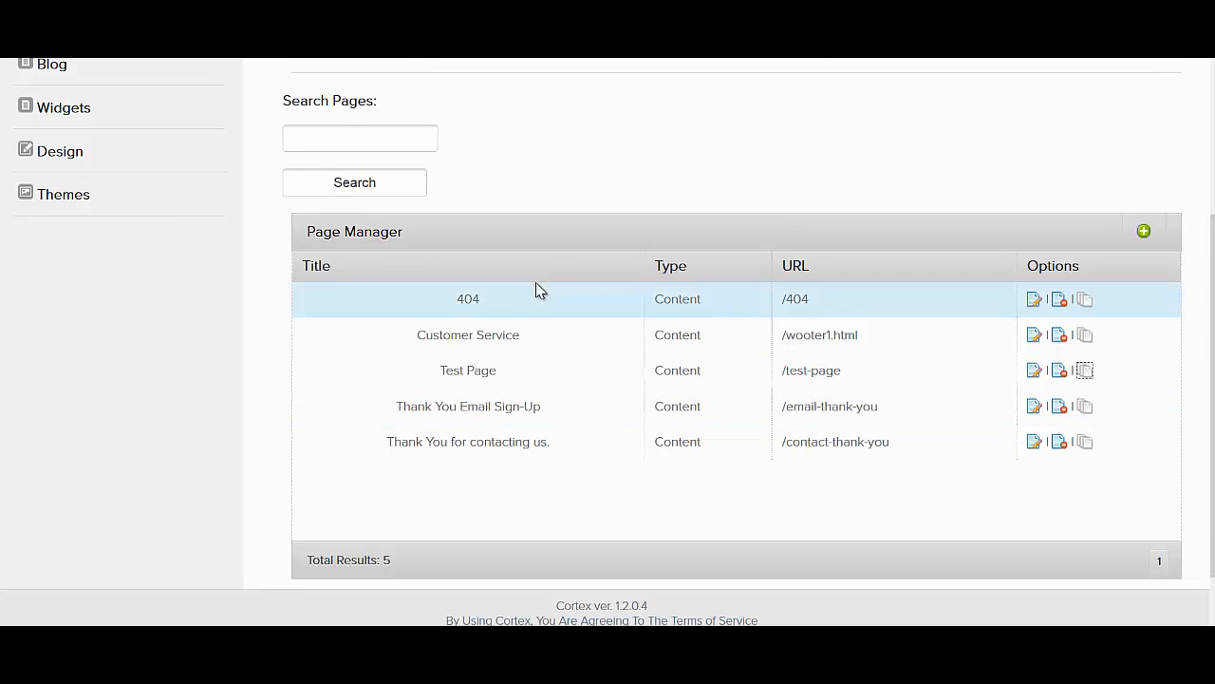
click(1085, 371)
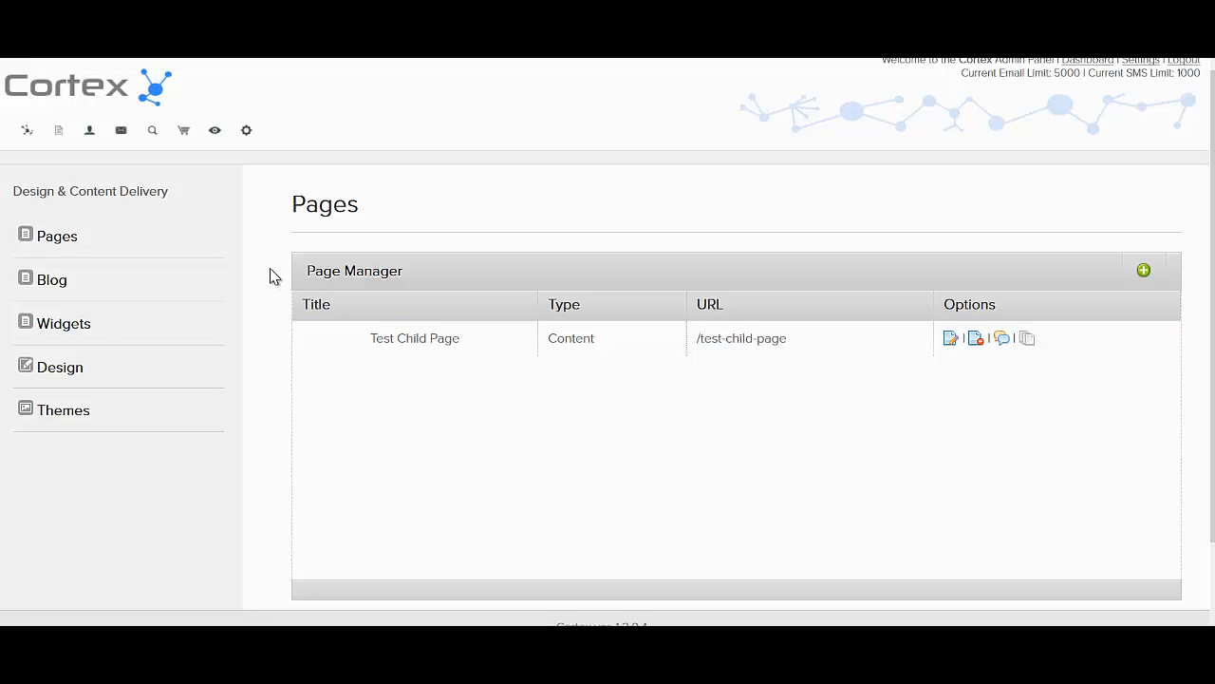
Step: Return to the main page list and start a new page titled "Test 2" that shows in the top menu
click(68, 245)
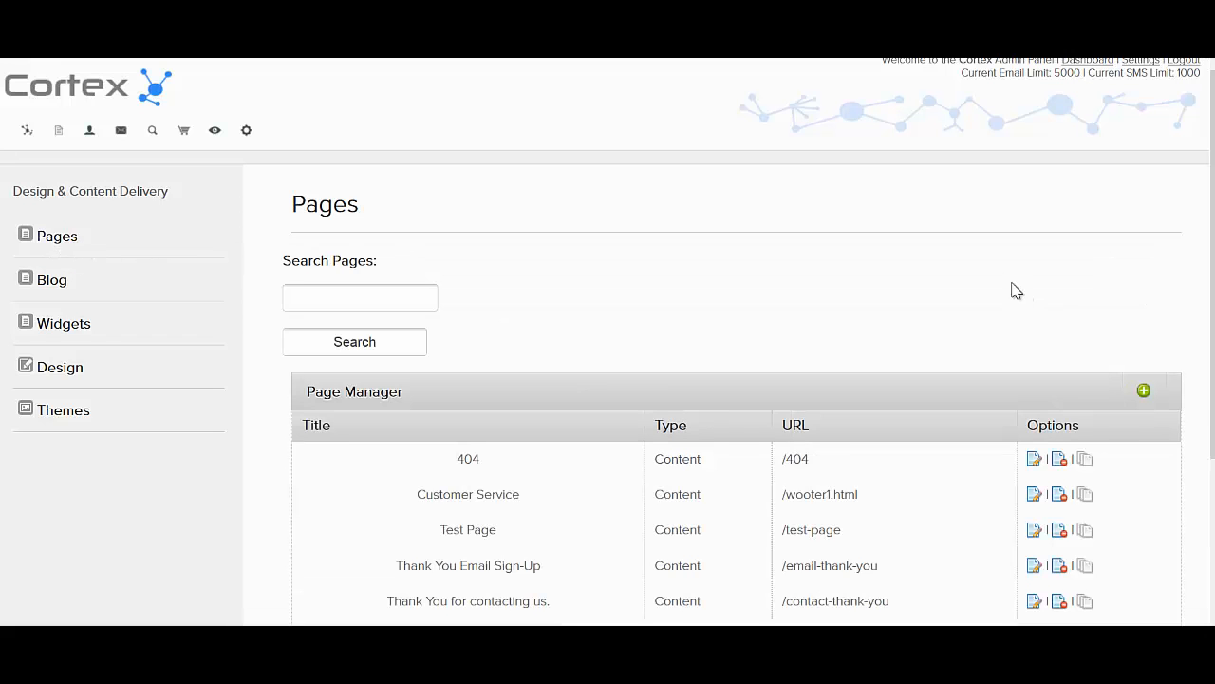
scroll(973, 264, down, 2)
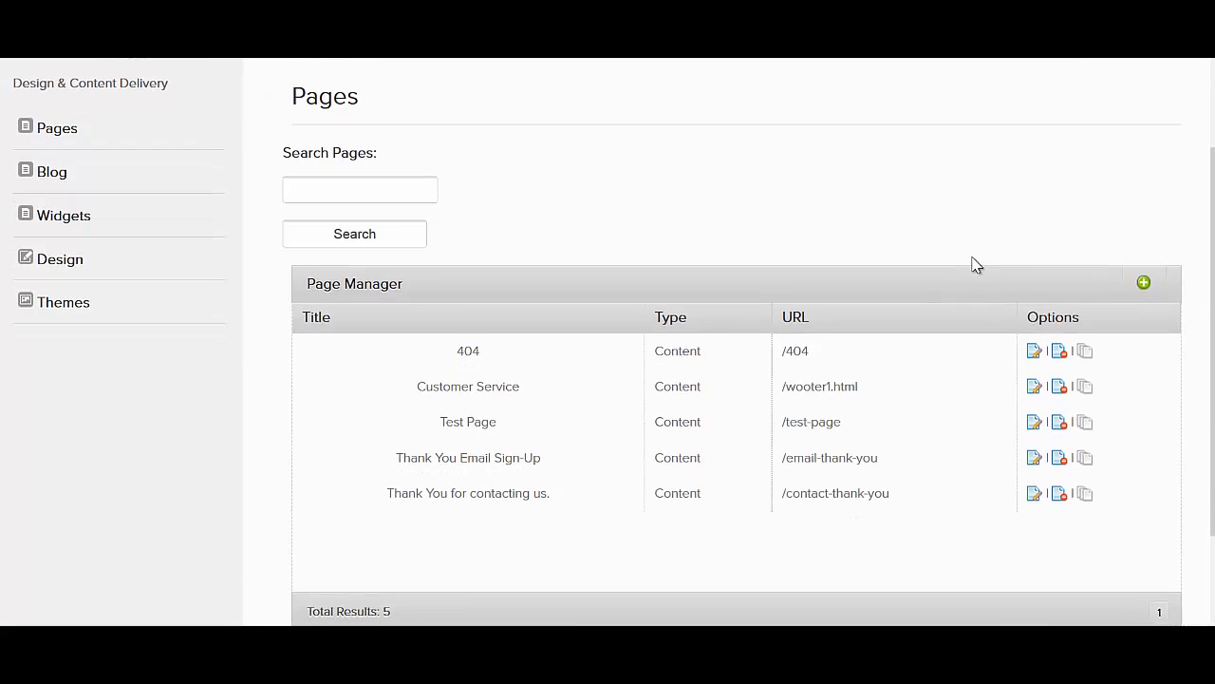
click(1147, 285)
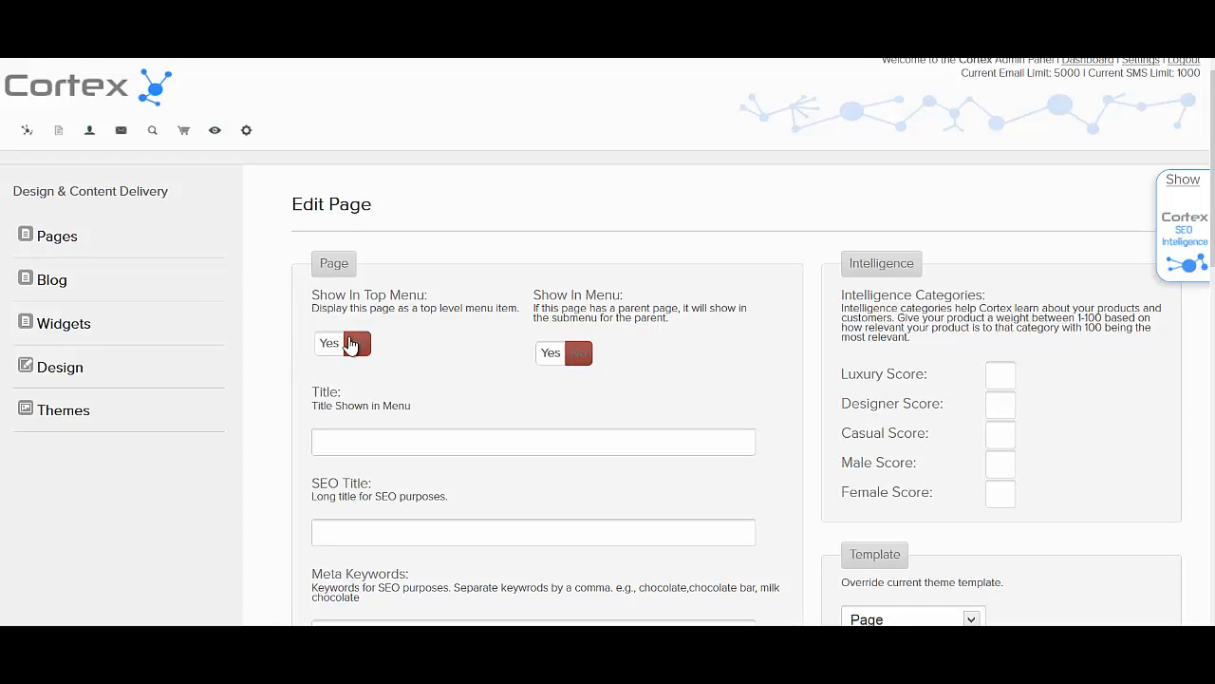
click(329, 346)
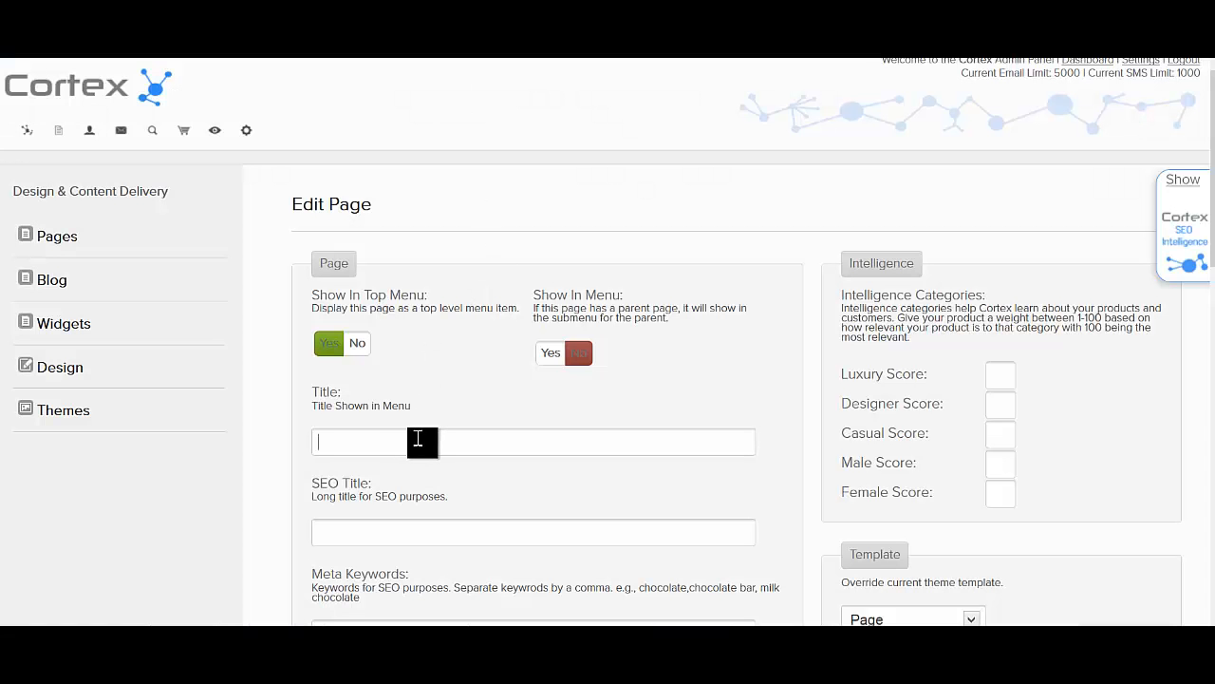
text(Test 2)
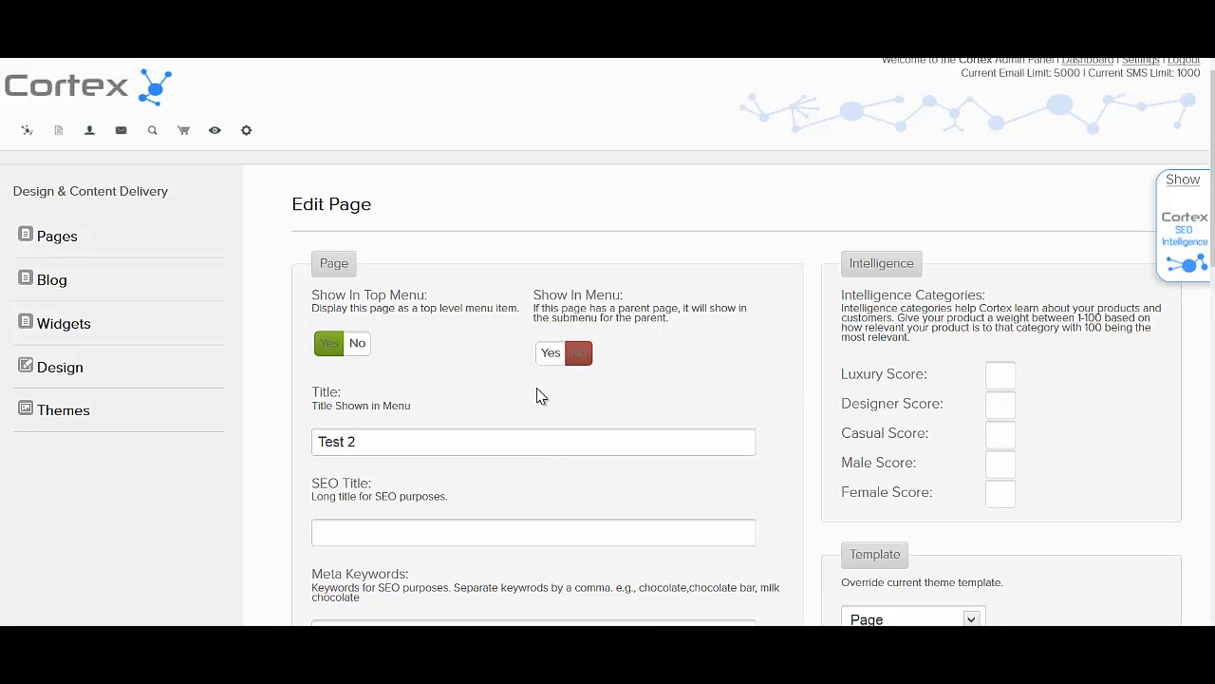
Step: Enable Show In Menu for the Test 2 page
scroll(537, 397, down, 2)
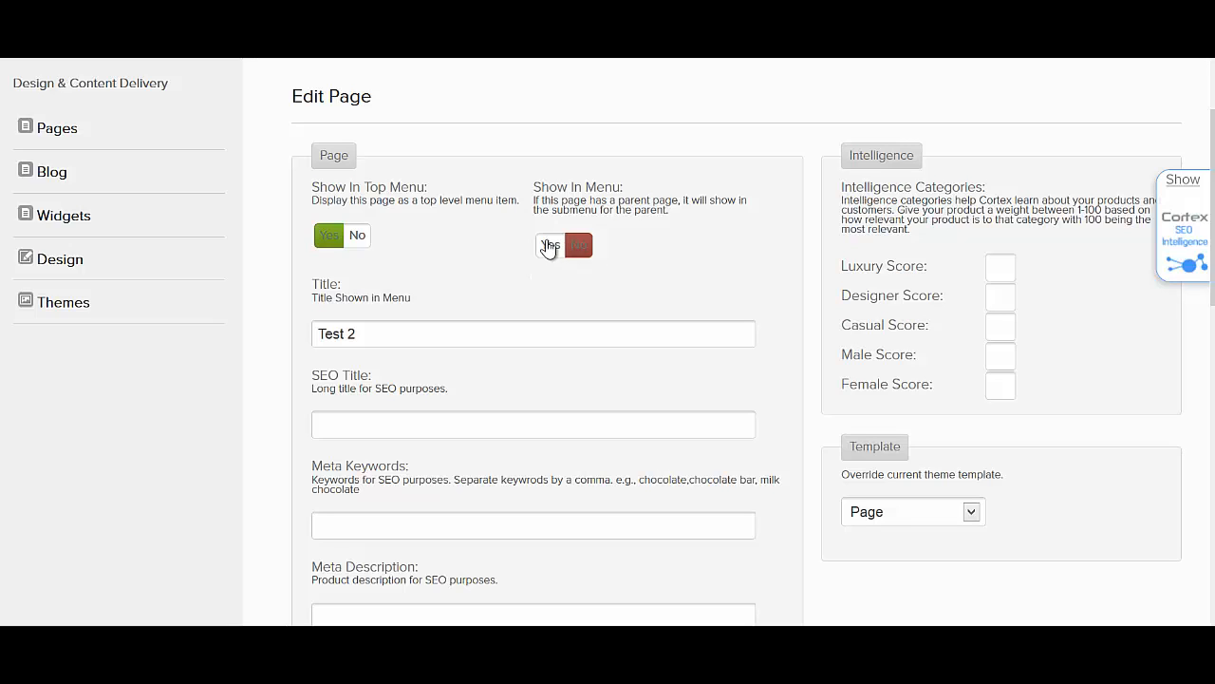
click(551, 246)
click(577, 248)
click(556, 256)
Step: Show the SEO Intelligence suggestions and choose "swiss legend watches" as the targeted keyword
scroll(480, 264, down, 1)
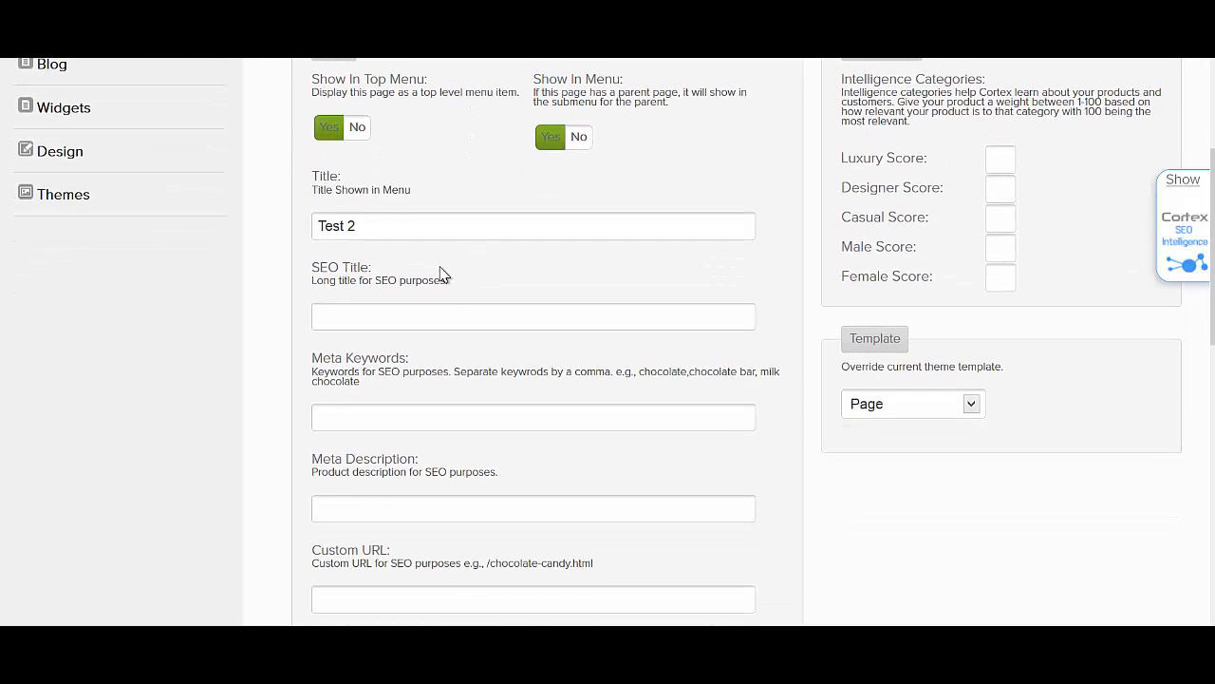
click(415, 323)
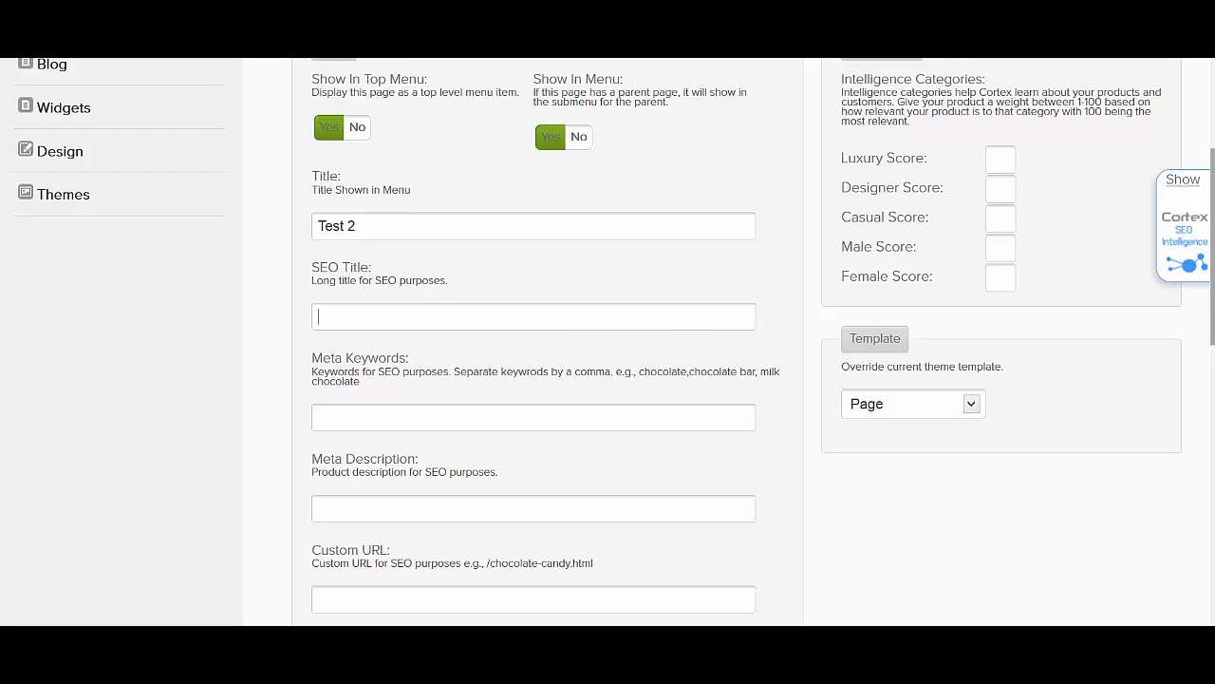
click(1198, 189)
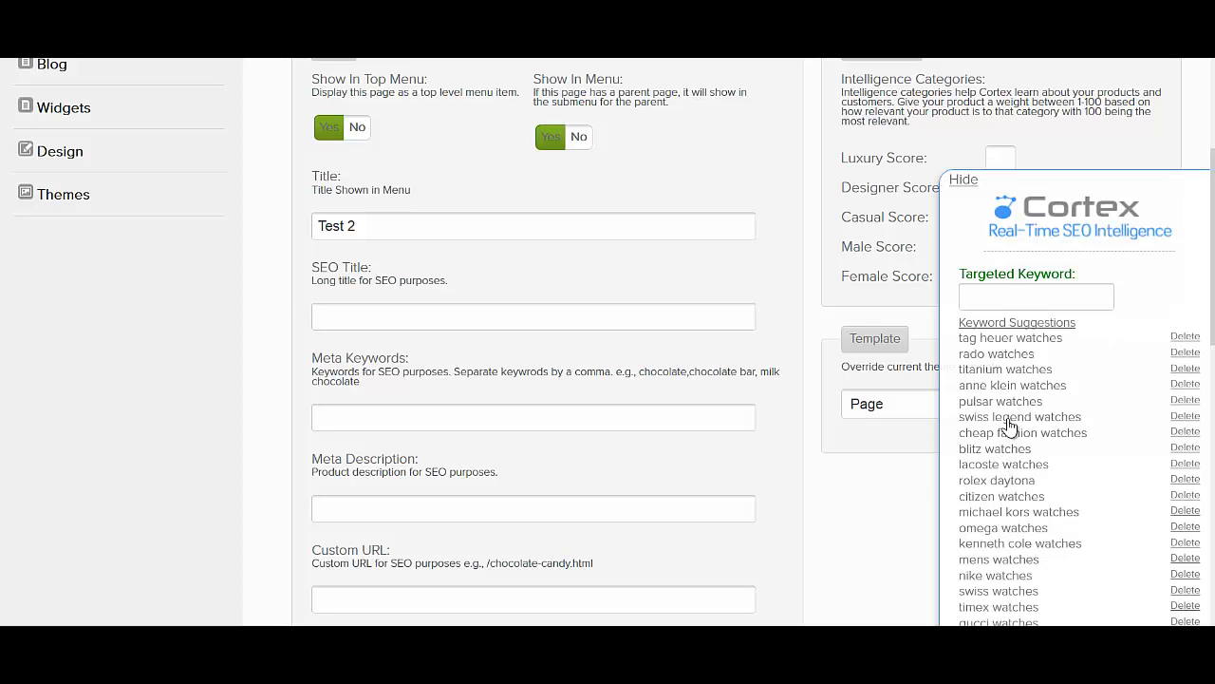
click(1007, 420)
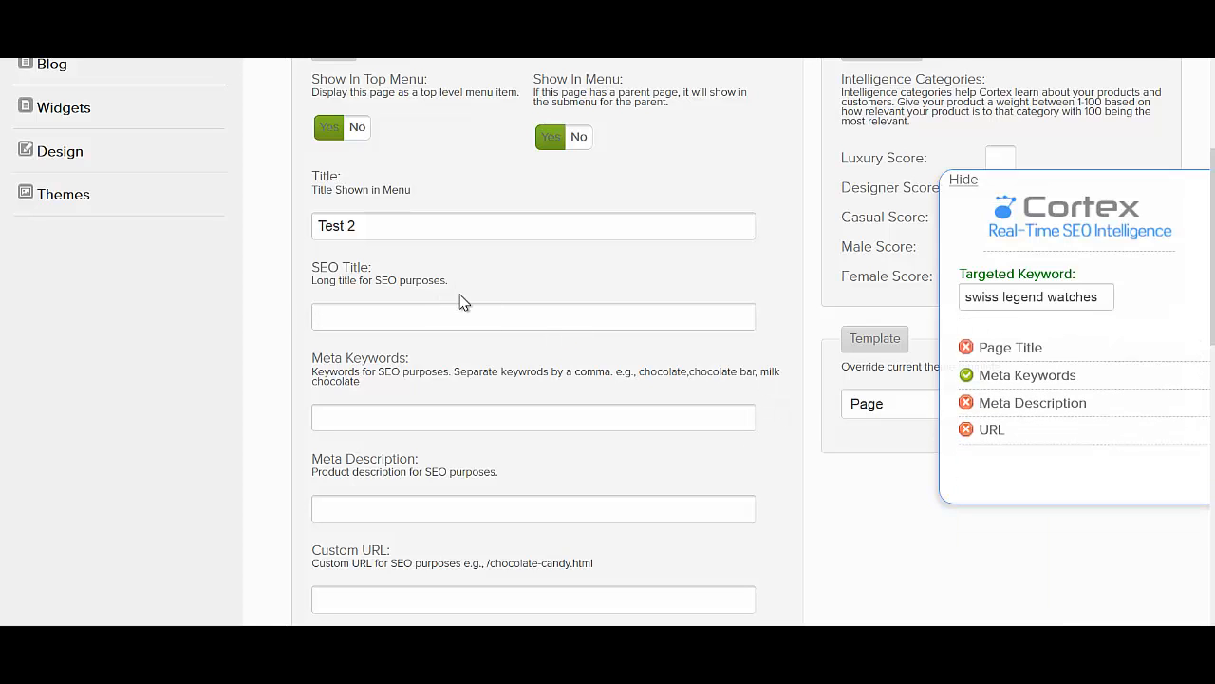
Step: Set the page's SEO title to "swiss legend watches"
click(458, 314)
text(sw)
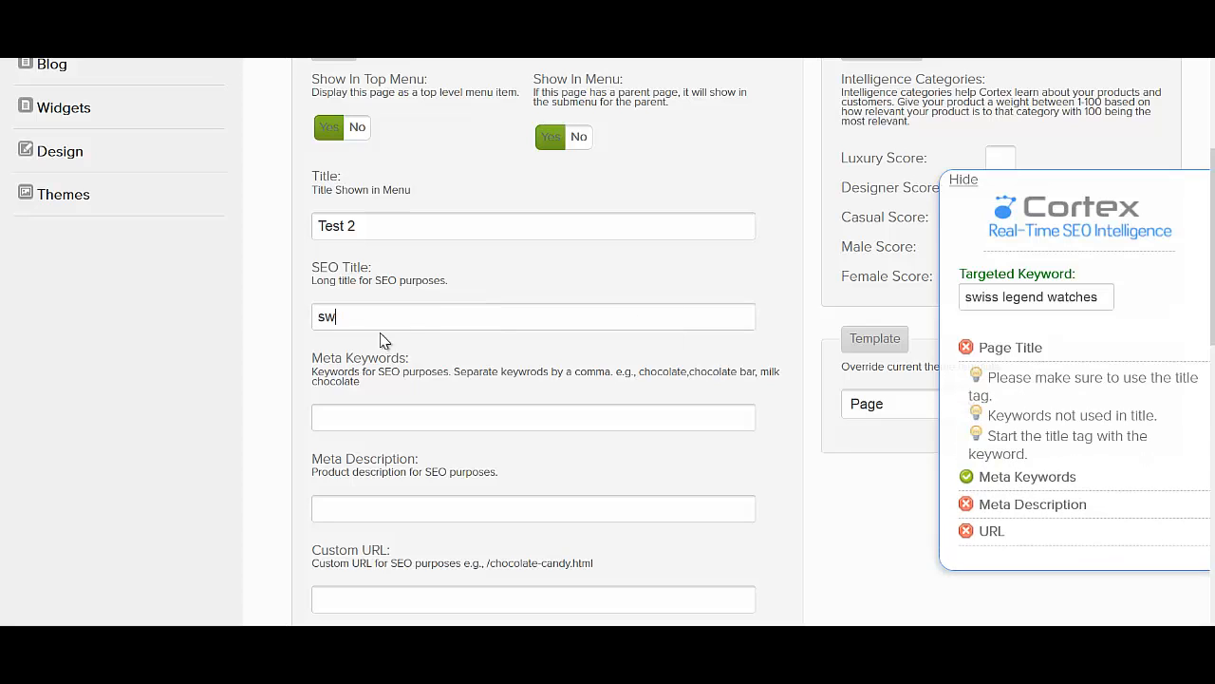
text(iss legend watches)
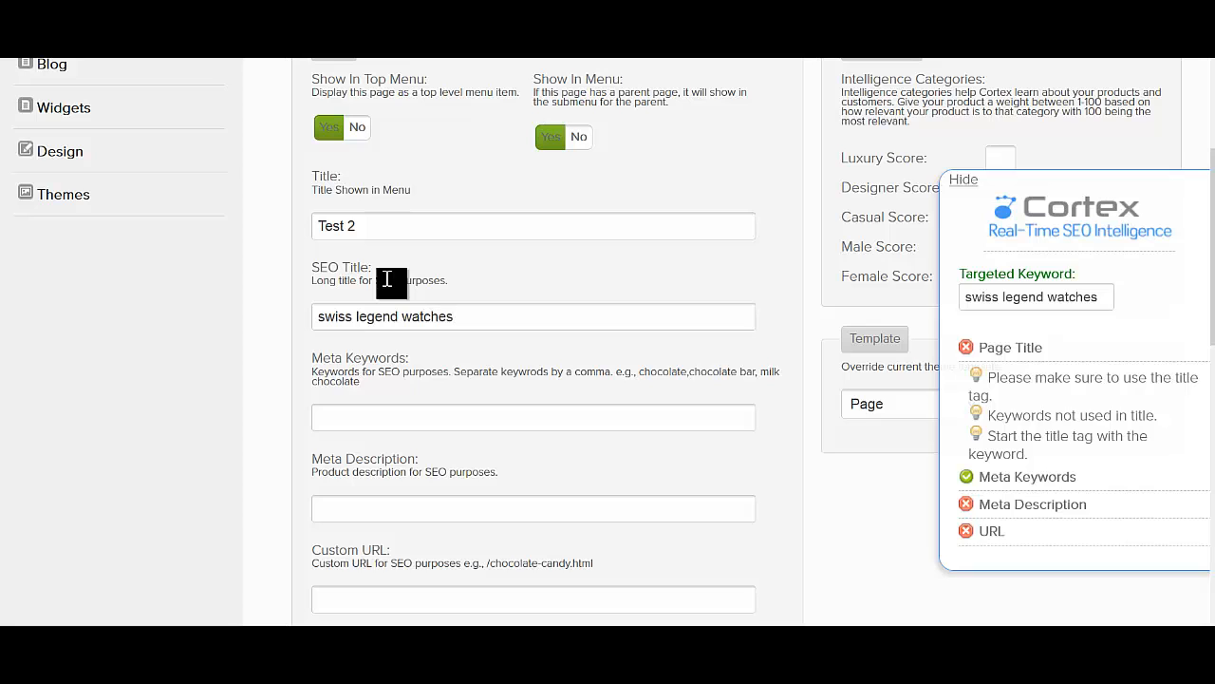
key(Tab)
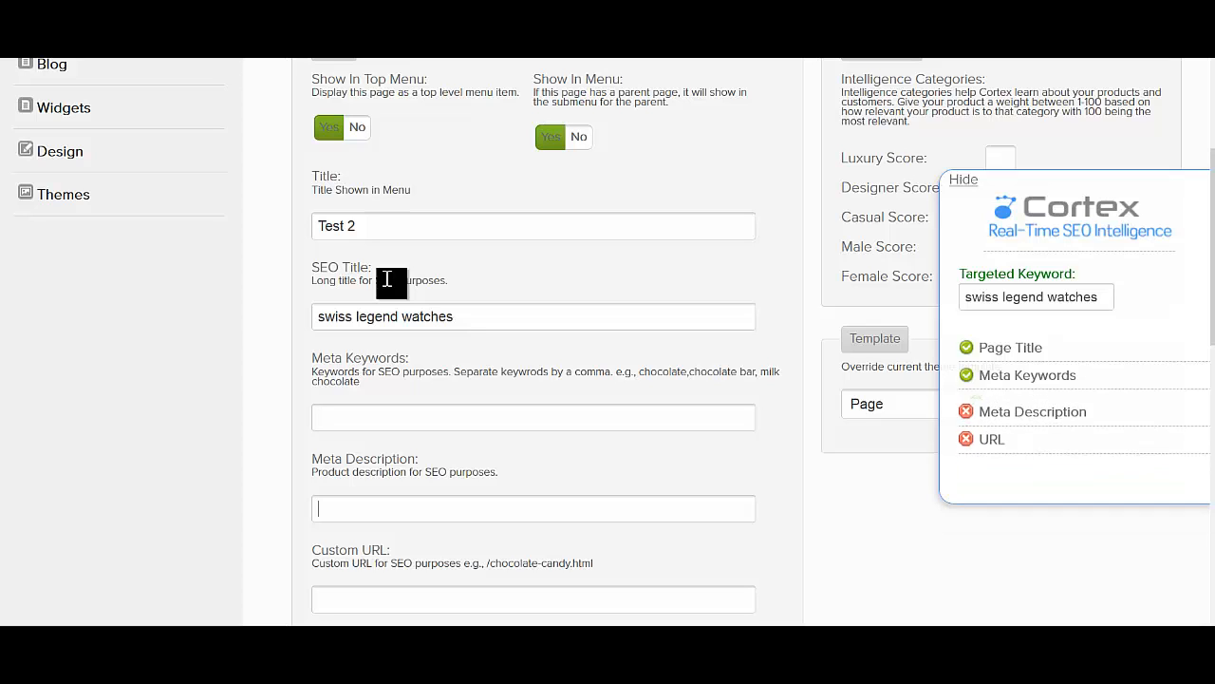
Step: Review the meta description, custom URL, intelligence scores and template settings, hiding the SEO Intelligence overlay
scroll(574, 328, down, 2)
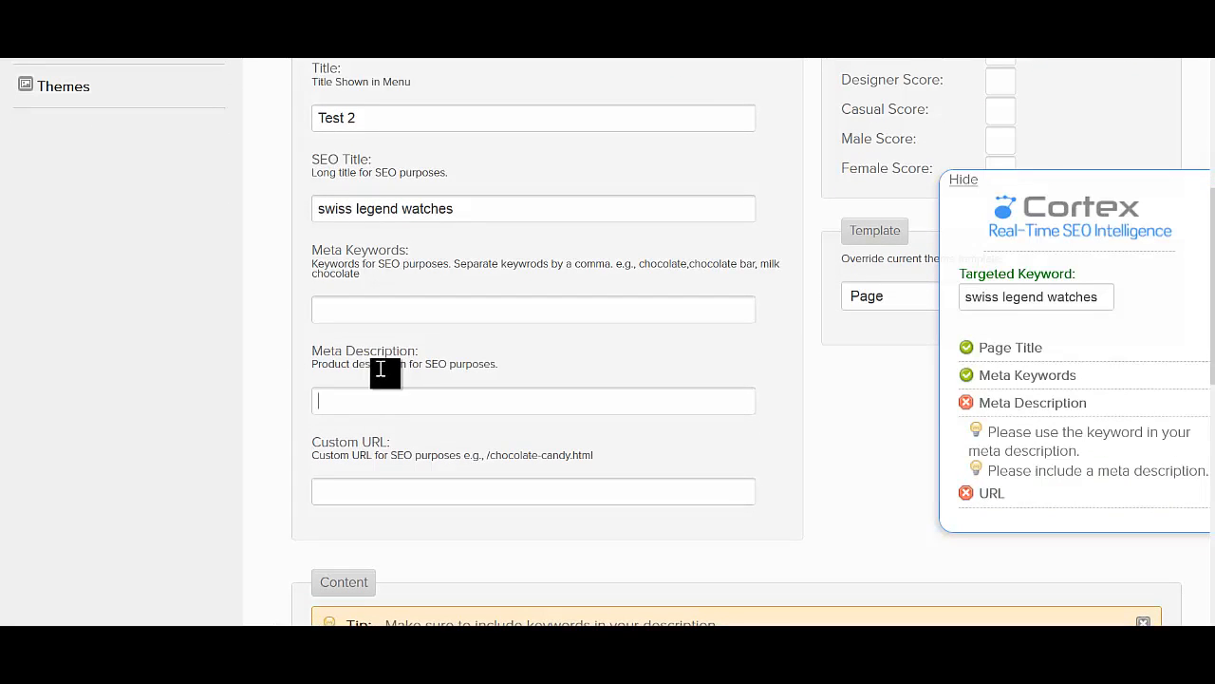
scroll(342, 422, down, 2)
scroll(479, 376, up, 2)
click(484, 397)
scroll(472, 480, down, 2)
scroll(569, 473, up, 6)
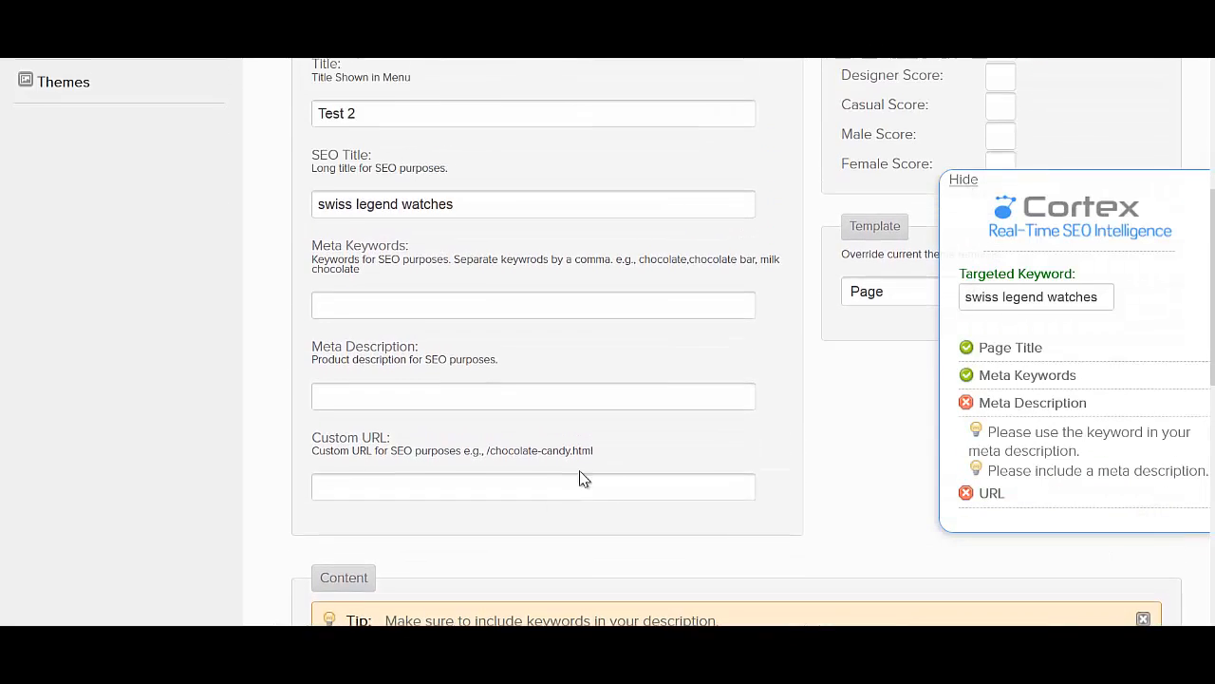
click(954, 182)
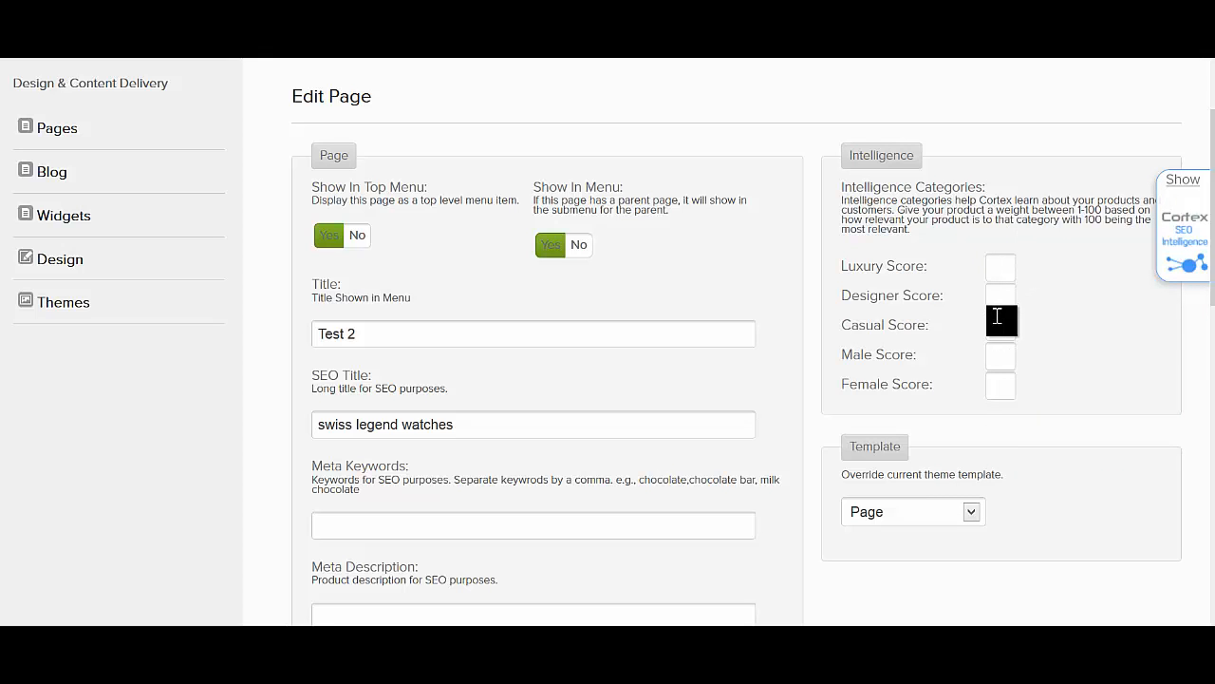
scroll(999, 317, down, 3)
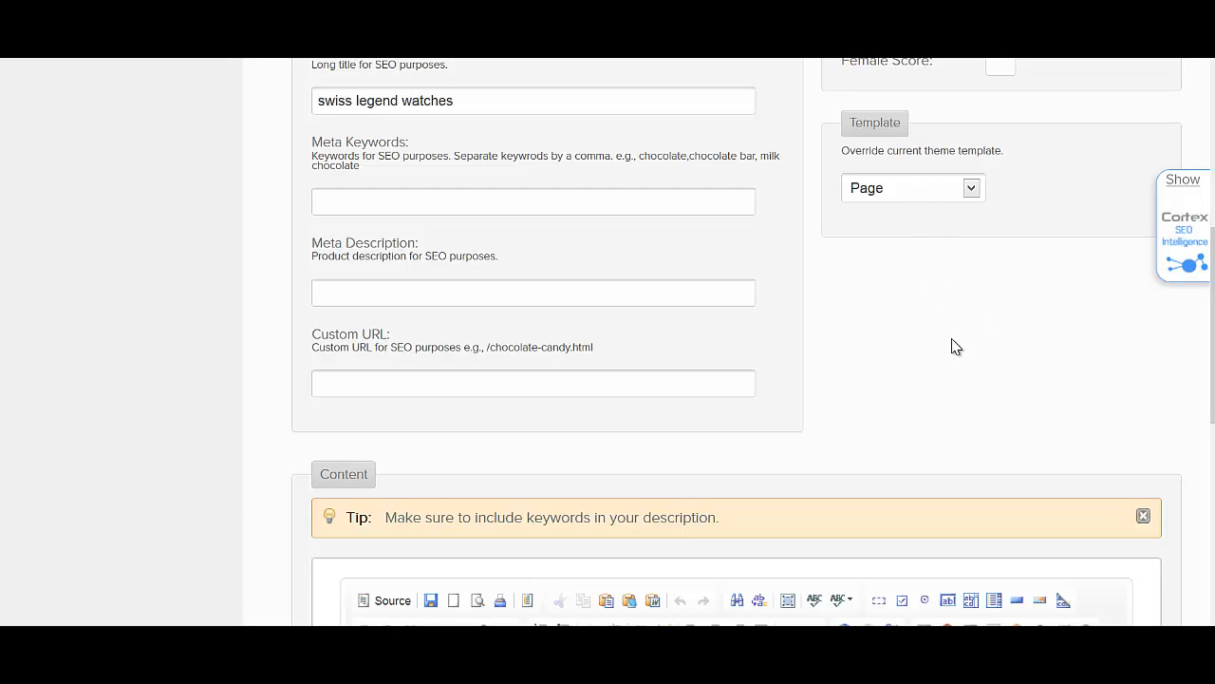
scroll(952, 346, up, 2)
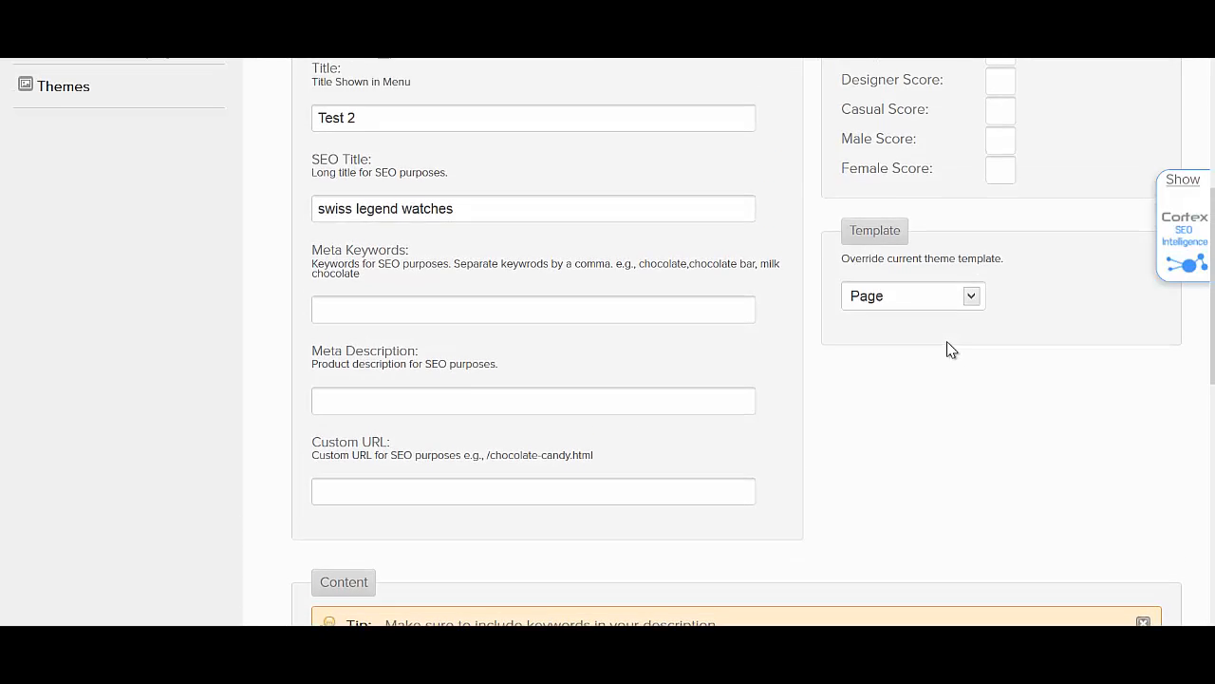
scroll(746, 348, up, 1)
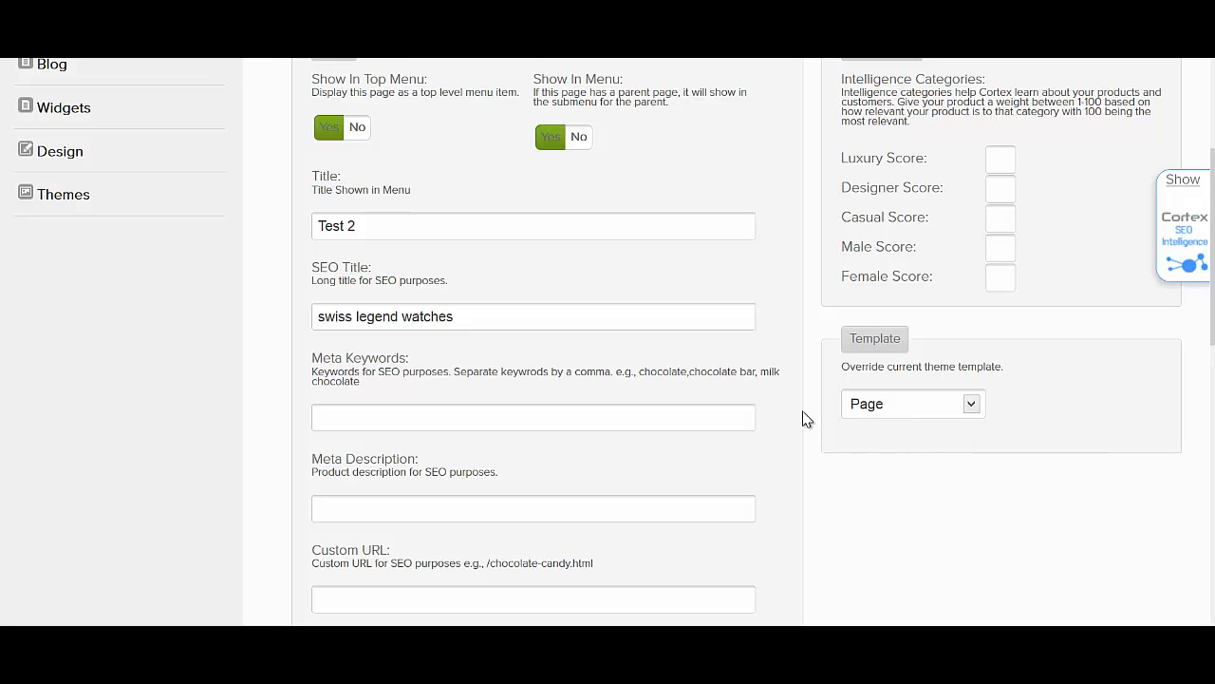
Step: Enter "This is the content." as the page's body content and save the Test 2 page
scroll(824, 425, down, 5)
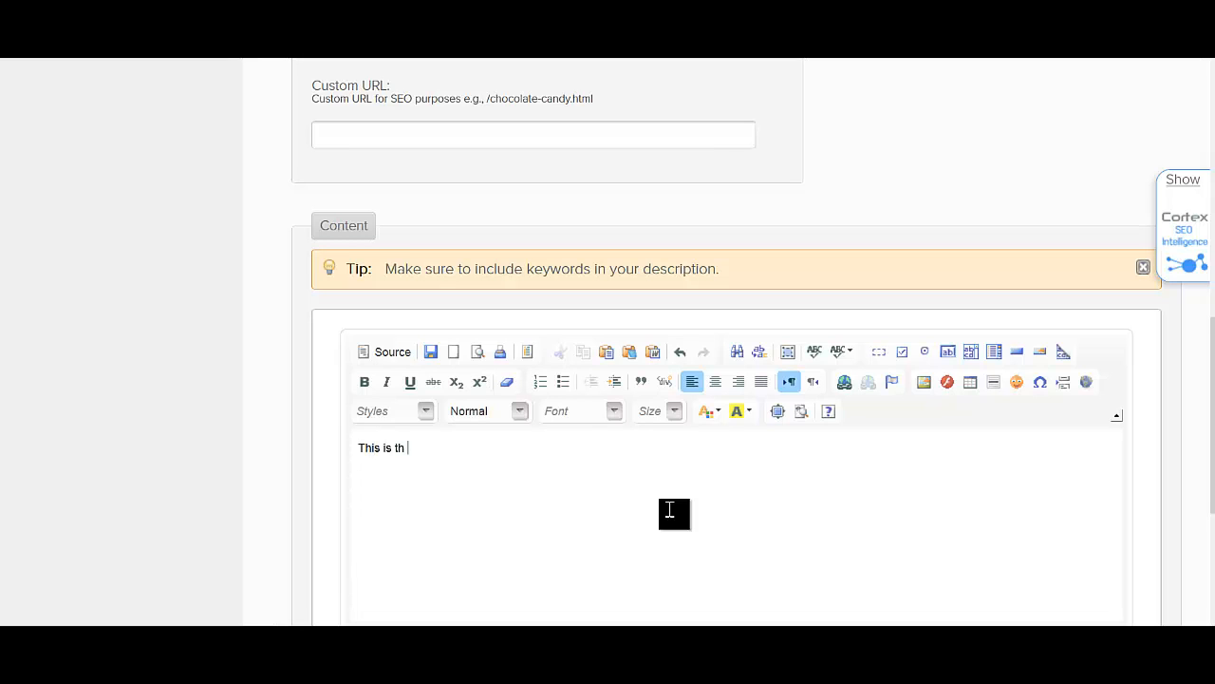
text(e content.)
scroll(508, 287, down, 1)
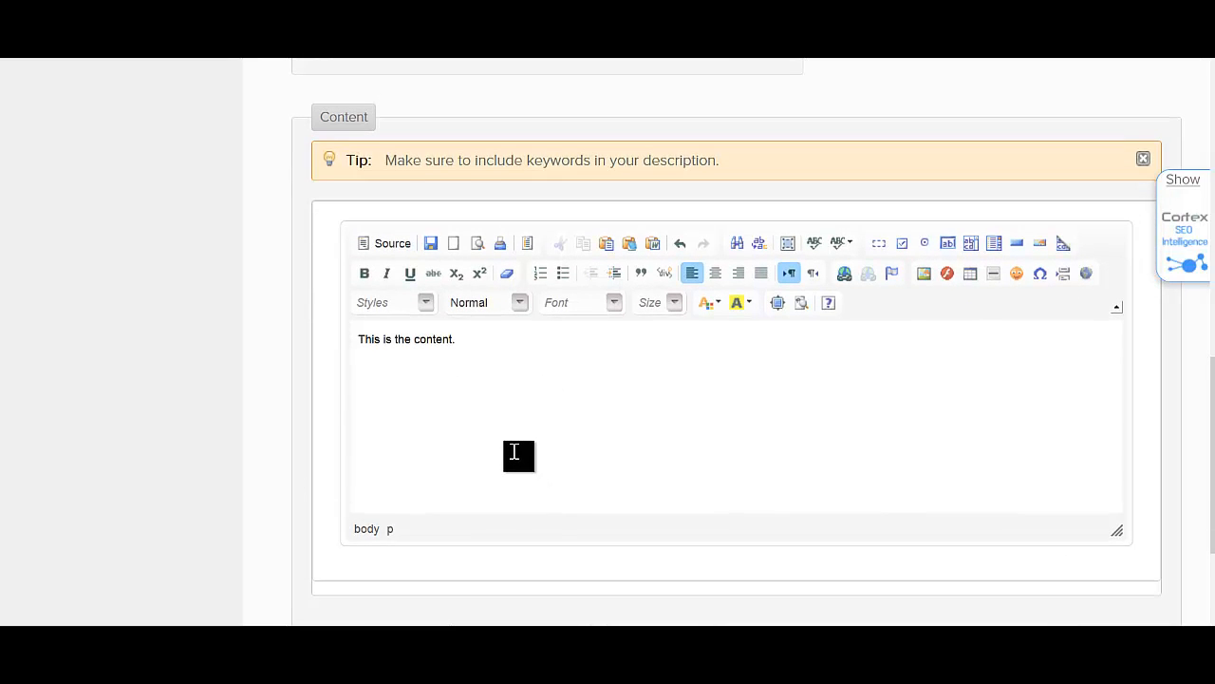
scroll(514, 453, down, 2)
click(382, 465)
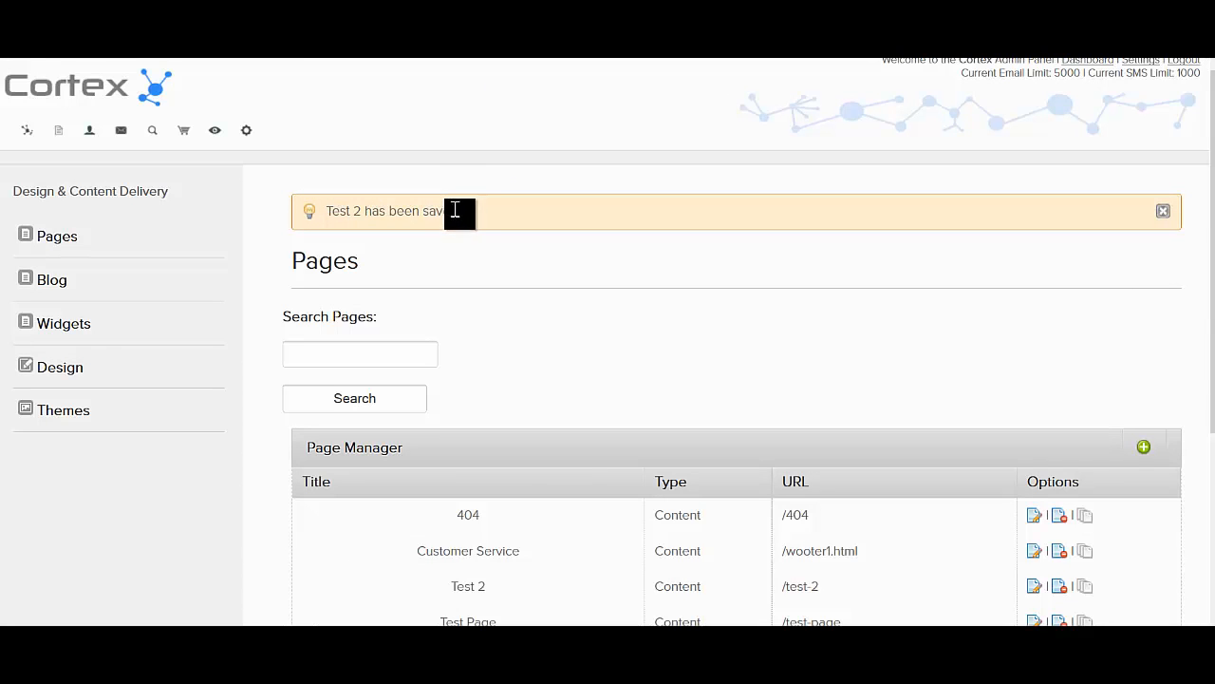
Step: Switch to the Jocab & Co. storefront and open the Test 2 page from its navigation to check its content
scroll(420, 218, down, 1)
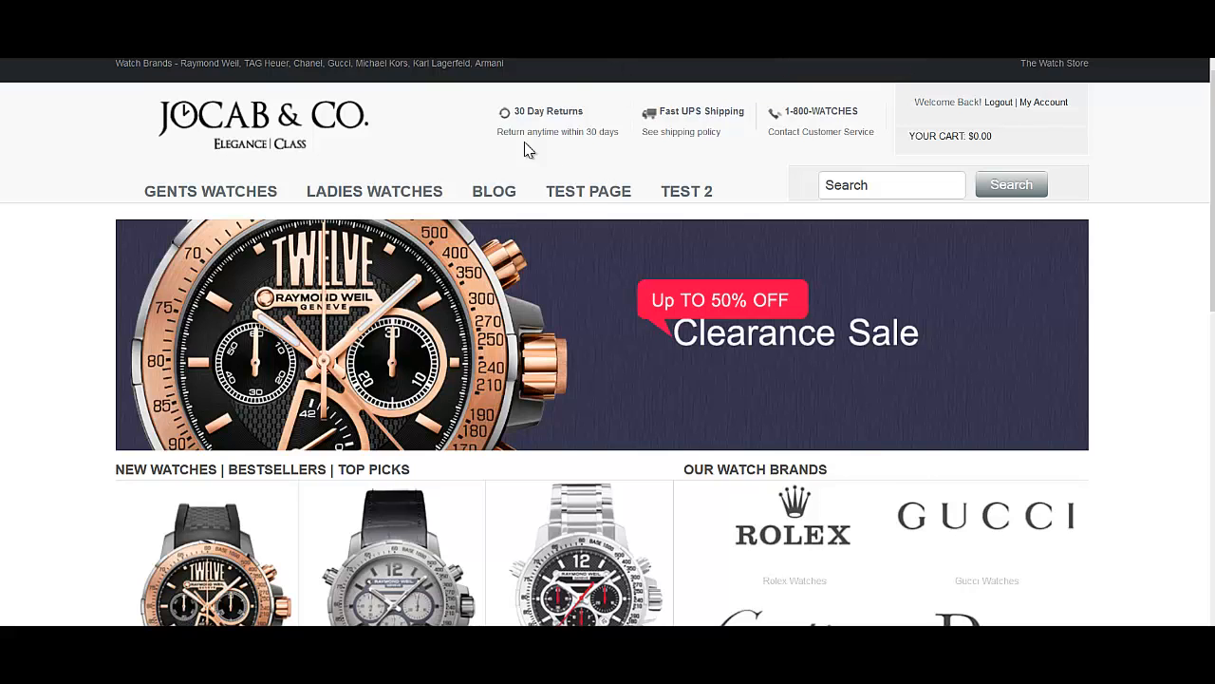
click(687, 194)
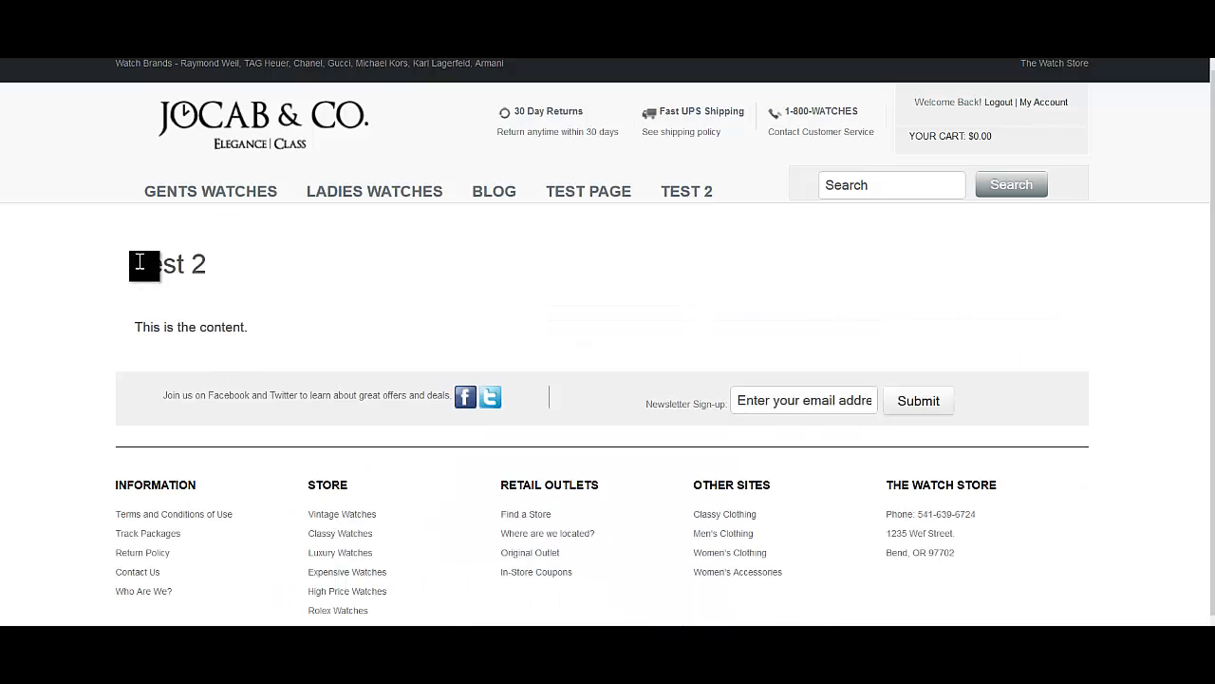